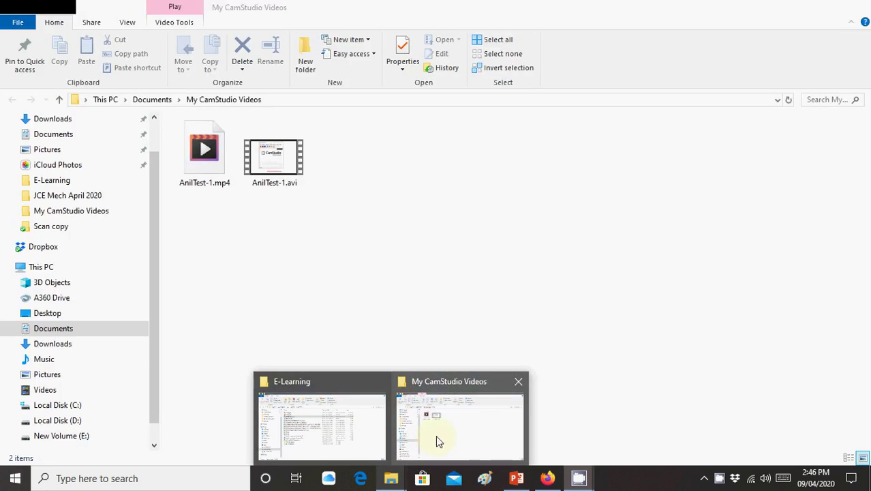
Select AnilTest-1.mp4 in My CamStudio Videos and bring up its Open with app list
{"action": "left_click", "coordinate": [433, 444]}
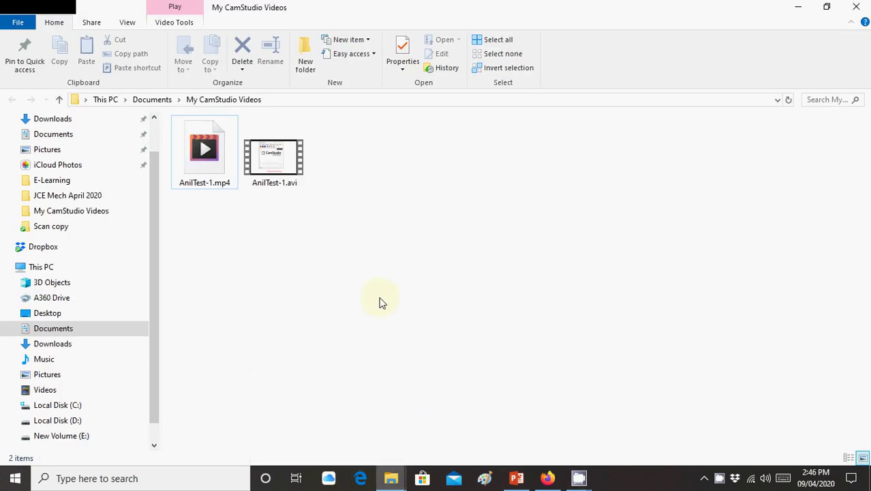
{"action": "left_click", "coordinate": [292, 184]}
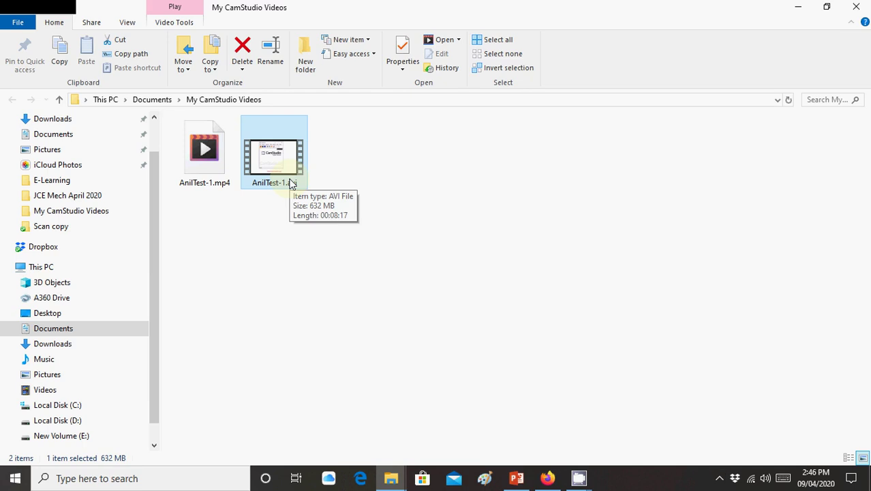
{"action": "left_click", "coordinate": [222, 184]}
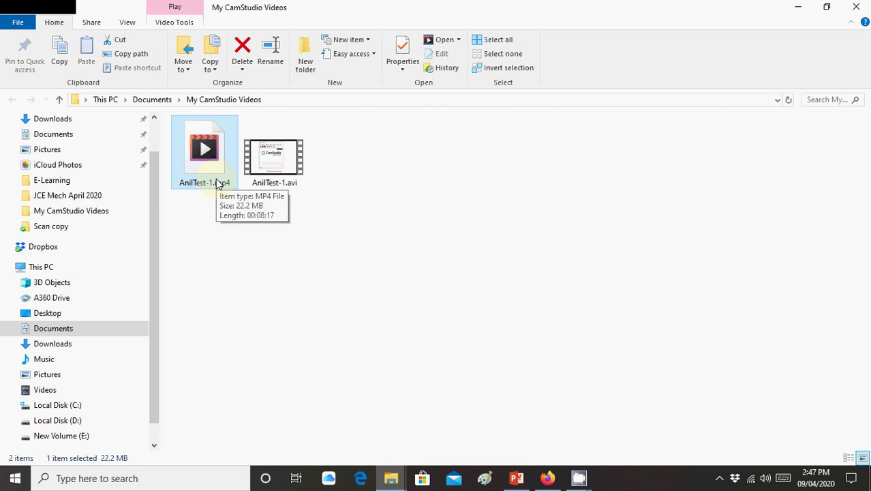
{"action": "right_click", "coordinate": [217, 184]}
{"action": "mouse_move", "coordinate": [317, 222]}
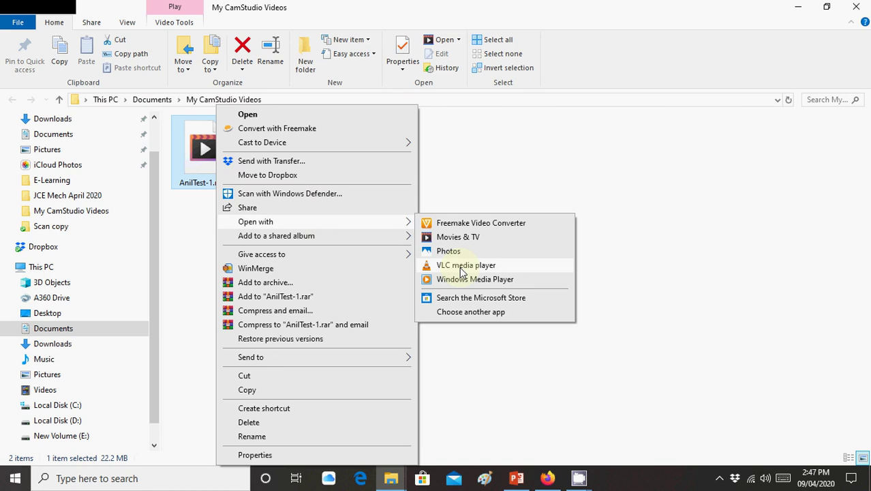
Play AnilTest-1.mp4 in VLC media player with the sound muted
{"action": "left_click", "coordinate": [462, 268]}
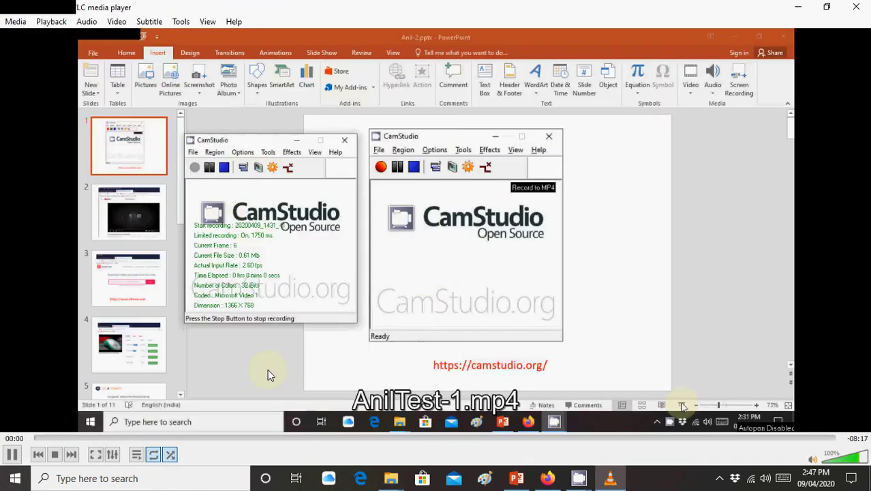
{"action": "left_click", "coordinate": [866, 461]}
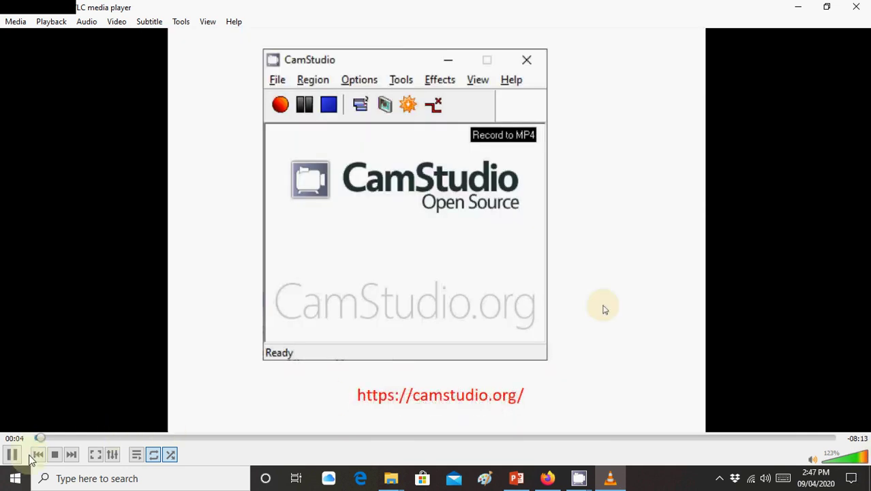
{"action": "left_click", "coordinate": [812, 459]}
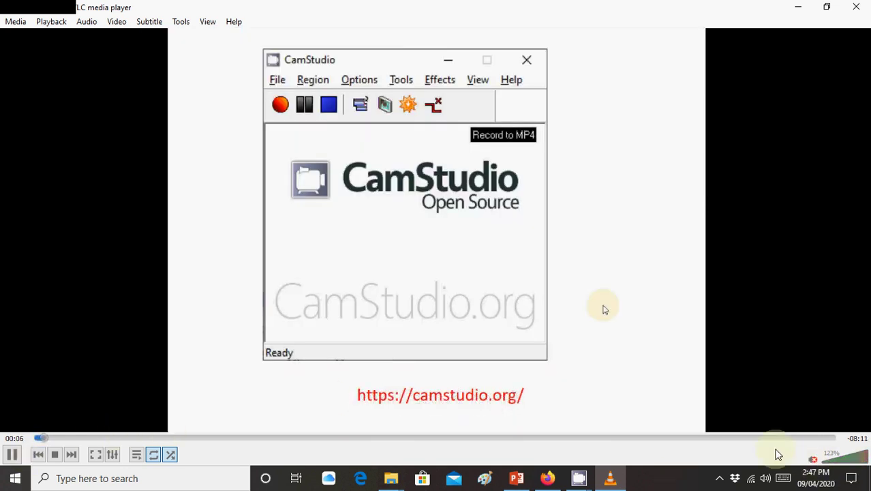
Skim the recording through its slides to the final seconds, then close VLC
{"action": "left_click", "coordinate": [111, 437]}
{"action": "left_click", "coordinate": [257, 438]}
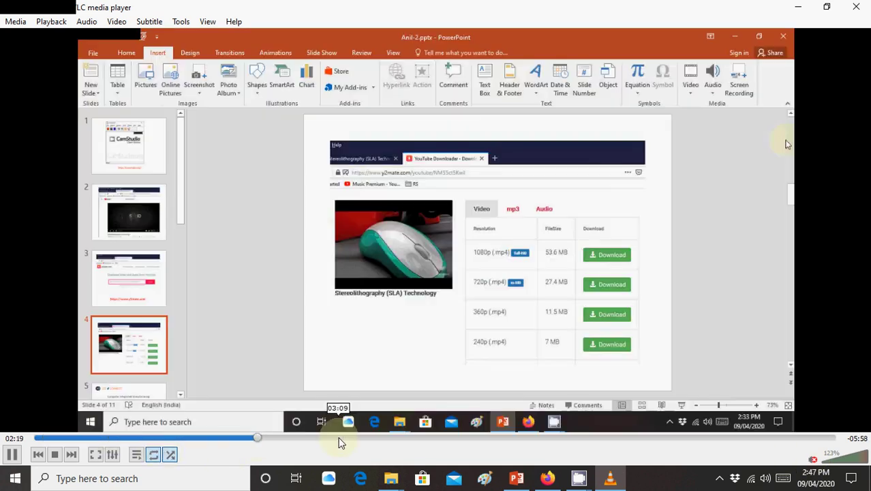
{"action": "left_click", "coordinate": [339, 439]}
{"action": "left_click", "coordinate": [393, 439]}
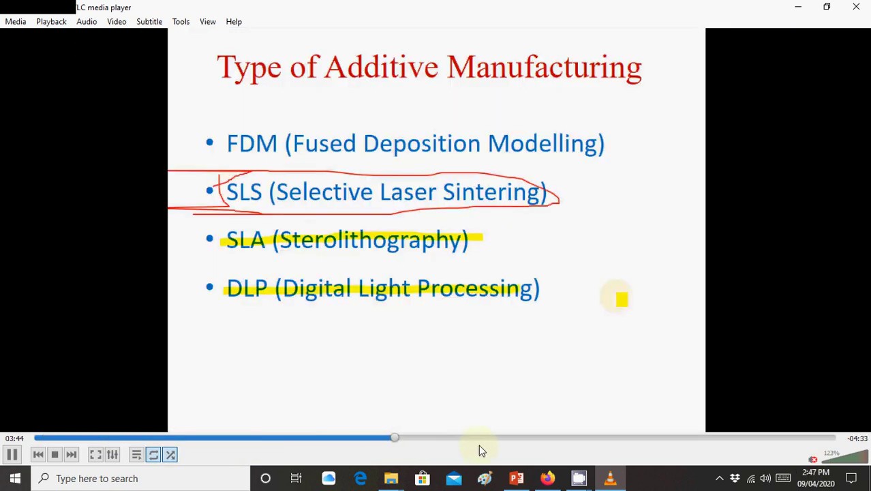
{"action": "left_click", "coordinate": [576, 437]}
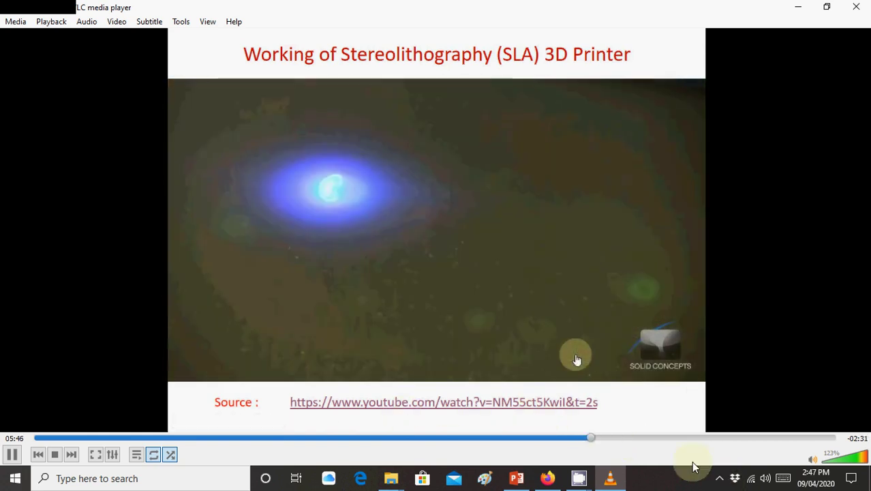
{"action": "left_click", "coordinate": [685, 440]}
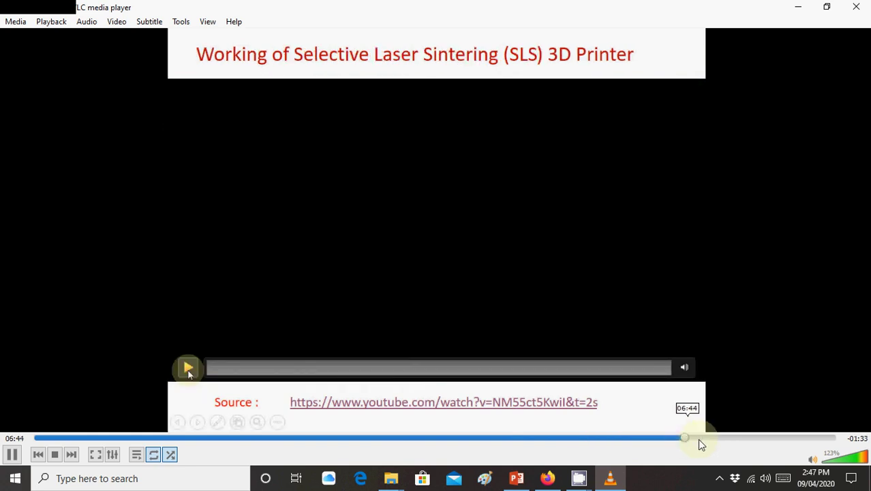
{"action": "left_click_drag", "start_coordinate": [700, 443], "coordinate": [769, 440]}
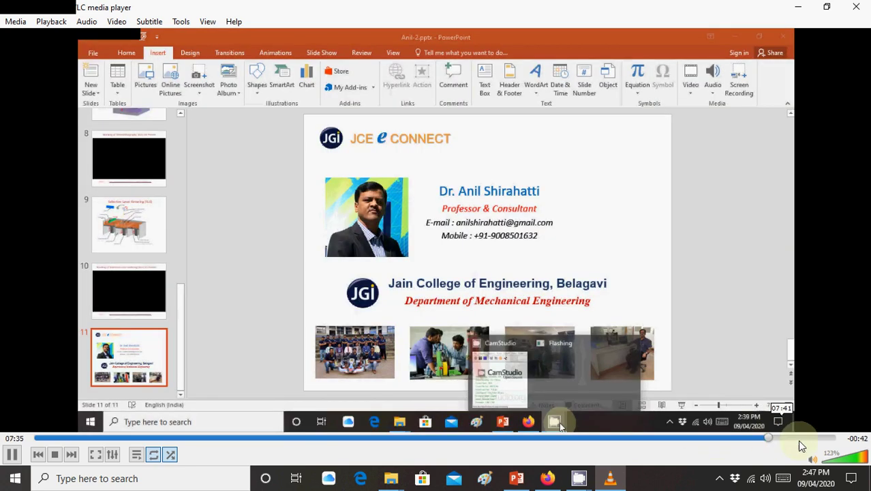
{"action": "left_click", "coordinate": [823, 440]}
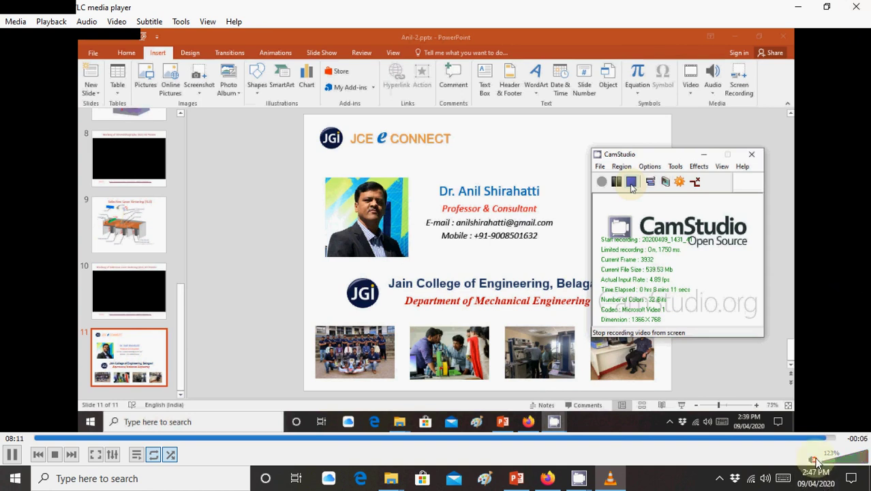
{"action": "left_click", "coordinate": [856, 7]}
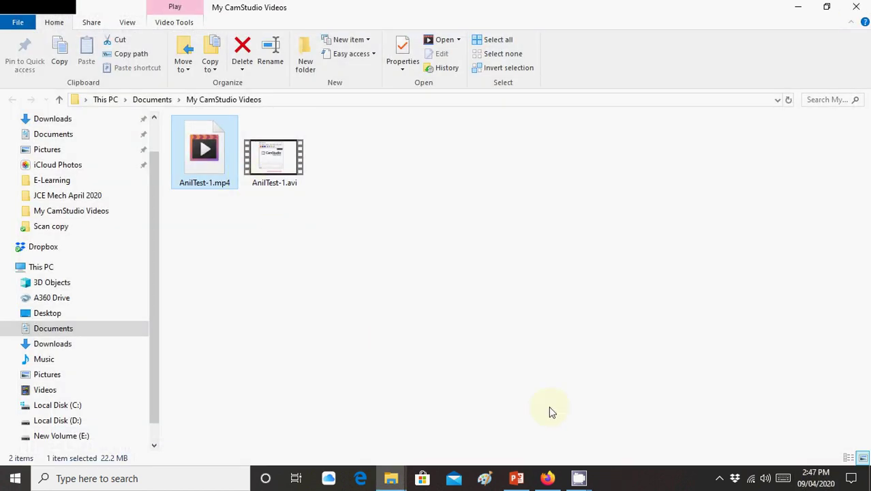
Bring YouTube forward in Firefox and start a new video upload from the create menu
{"action": "left_click", "coordinate": [547, 477]}
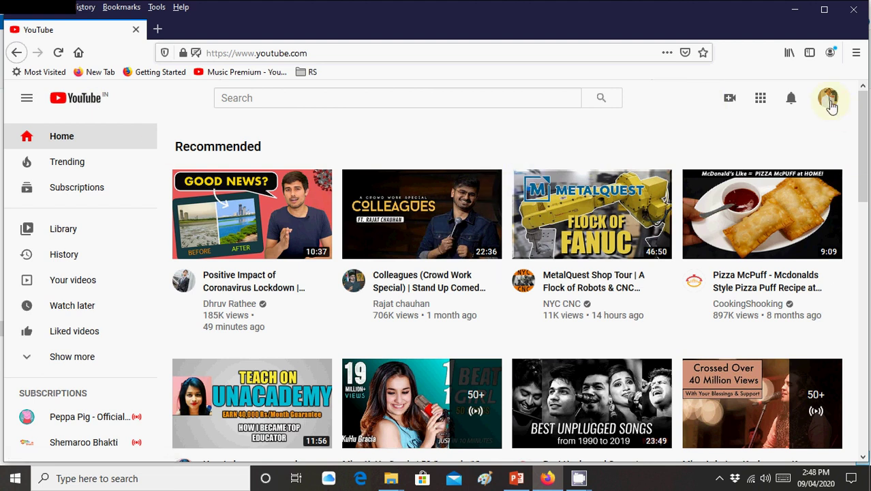
{"action": "left_click", "coordinate": [729, 99]}
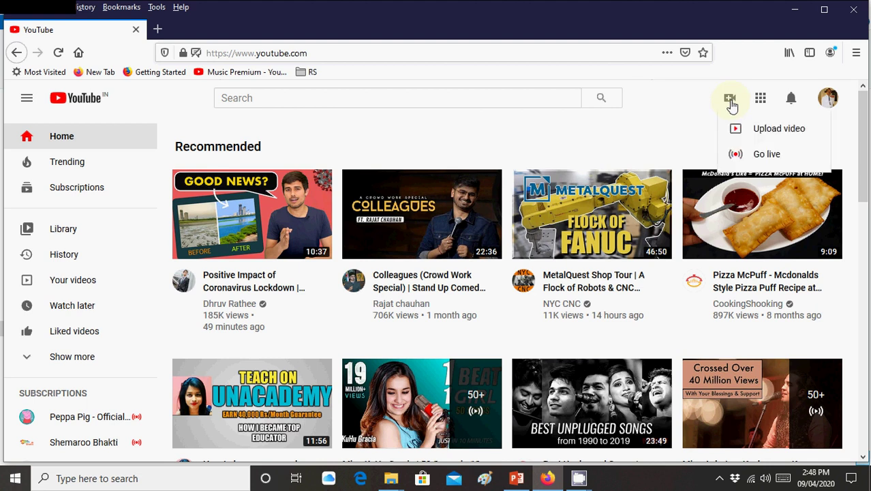
{"action": "left_click", "coordinate": [767, 136]}
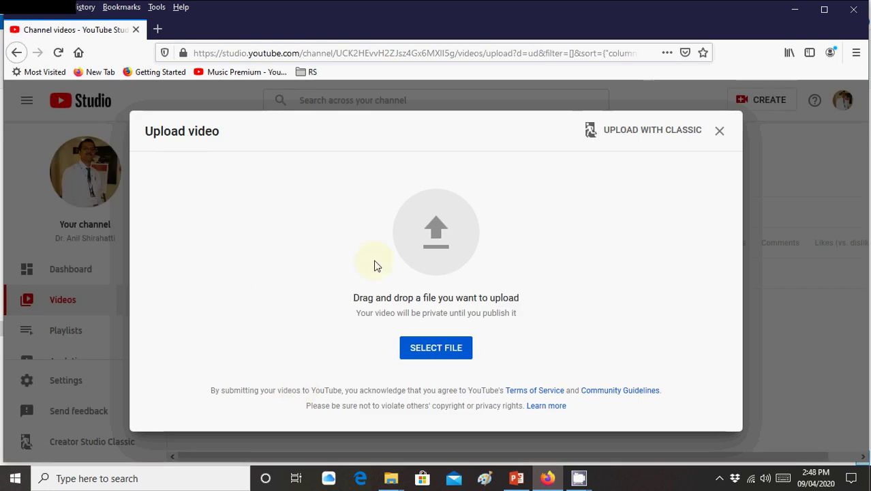
Upload AnilTest-1.mp4 from the My CamStudio Videos folder
{"action": "left_click", "coordinate": [453, 355]}
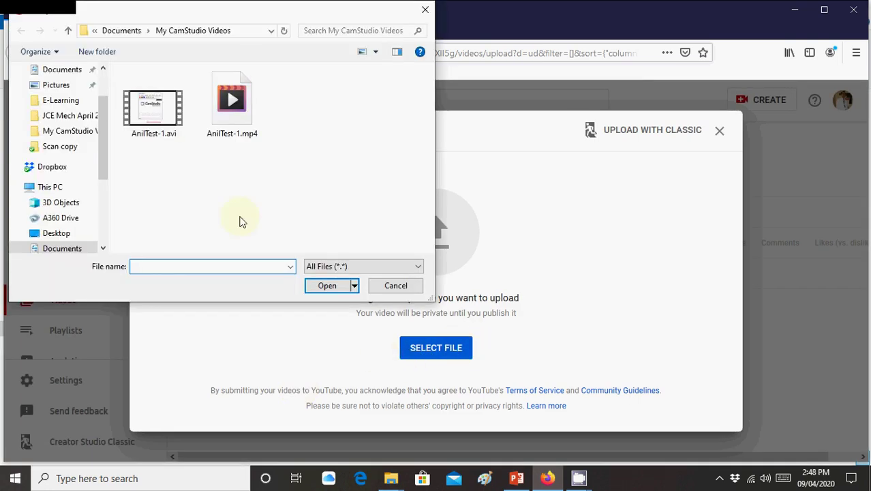
{"action": "left_click", "coordinate": [237, 129]}
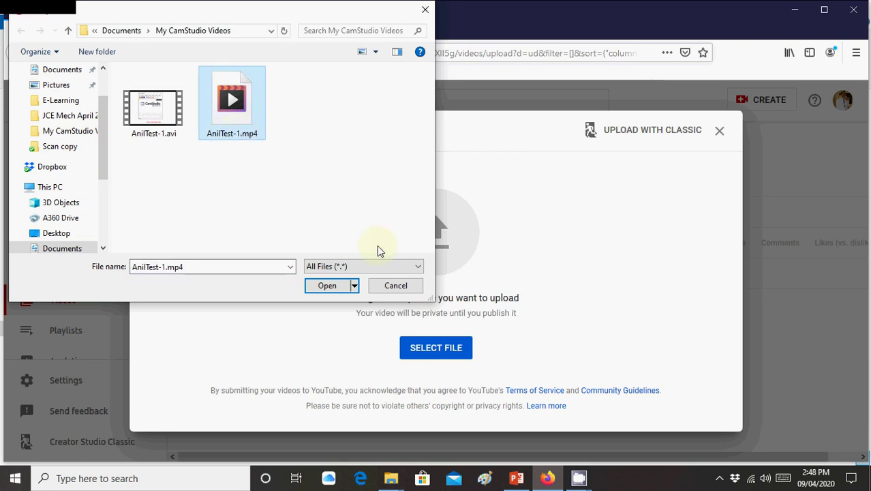
{"action": "left_click", "coordinate": [334, 287]}
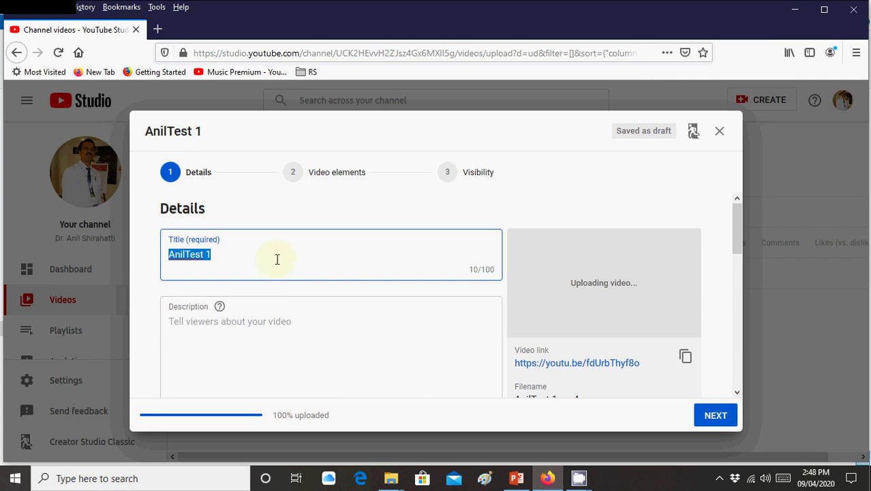
Replace the title AnilTest 1 with 'Additive Manufacturing 15ME82 Session 02', fixing the Seesion typo
{"action": "left_click", "coordinate": [247, 257]}
{"action": "left_click_drag", "start_coordinate": [247, 257], "coordinate": [156, 262]}
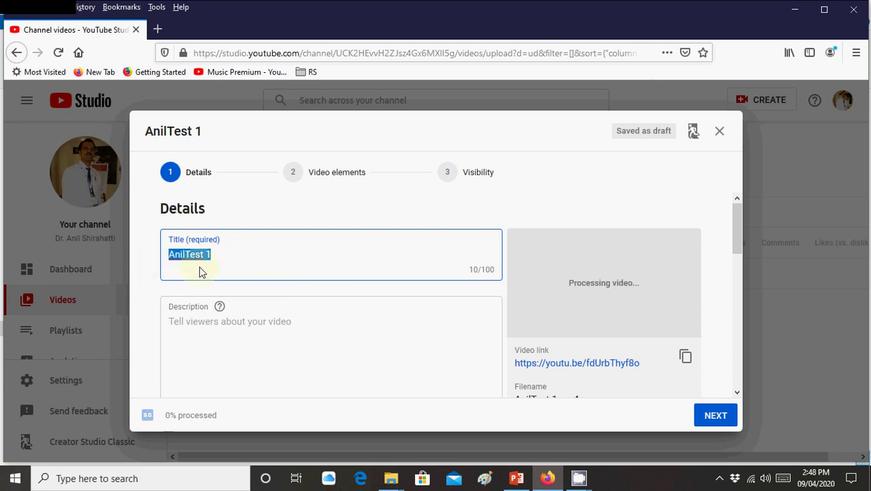
{"action": "type", "text": "Additive Manufacturing "}
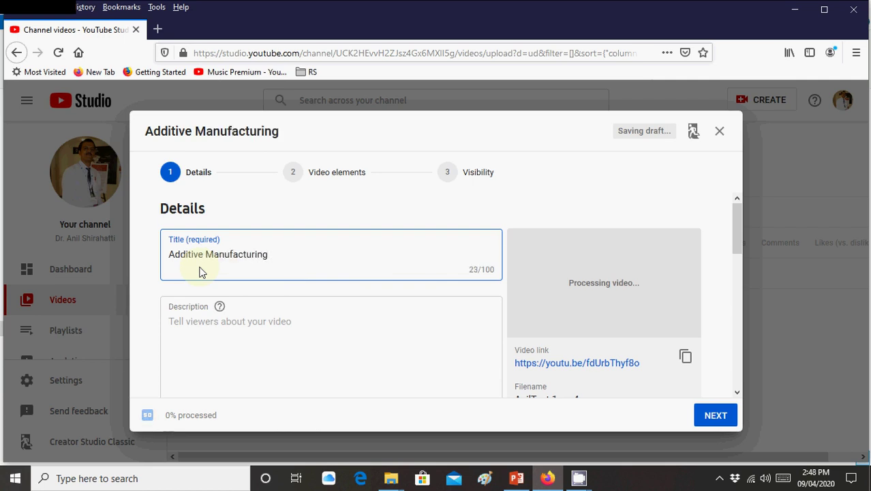
{"action": "type", "text": "15ME82"}
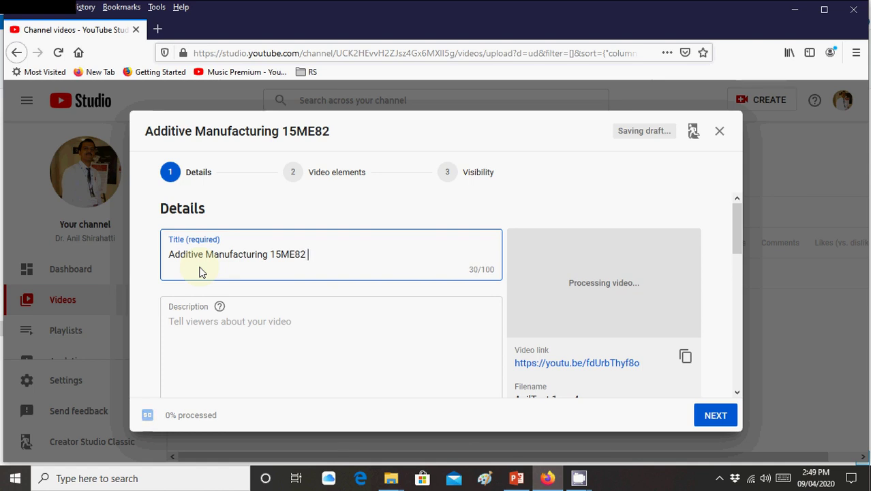
{"action": "type", "text": " Seesion 02"}
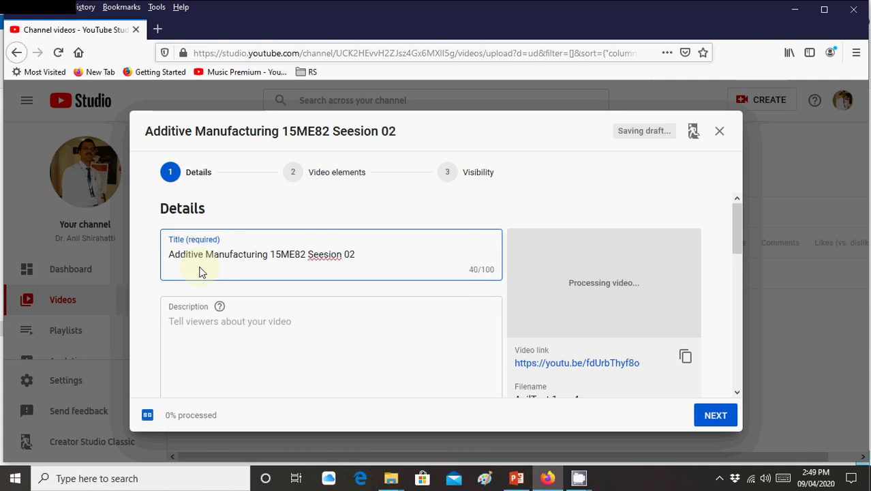
{"action": "key", "text": "Left"}
{"action": "key", "text": "Left"}
{"action": "key", "text": "Left"}
{"action": "key", "text": "BackSpace"}
Write the description 'Lecturer on Additive Manufacturing - SLA, .....'
{"action": "type", "text": "s"}
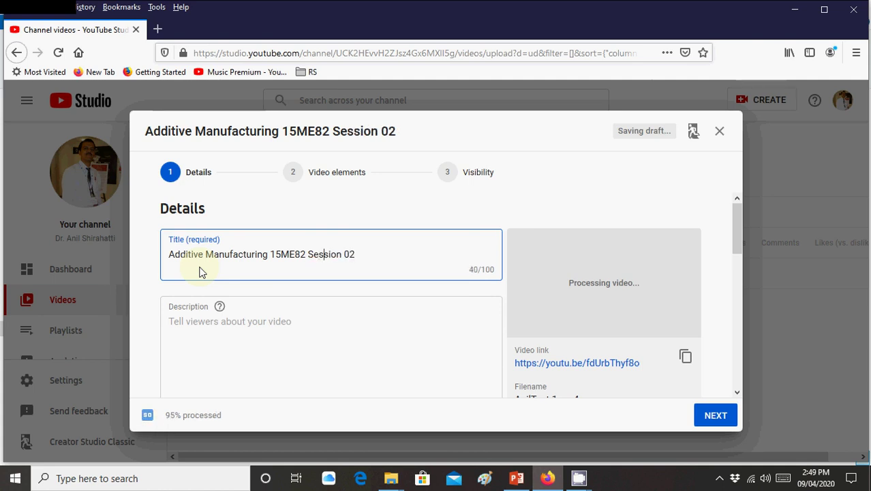
{"action": "left_click", "coordinate": [248, 336]}
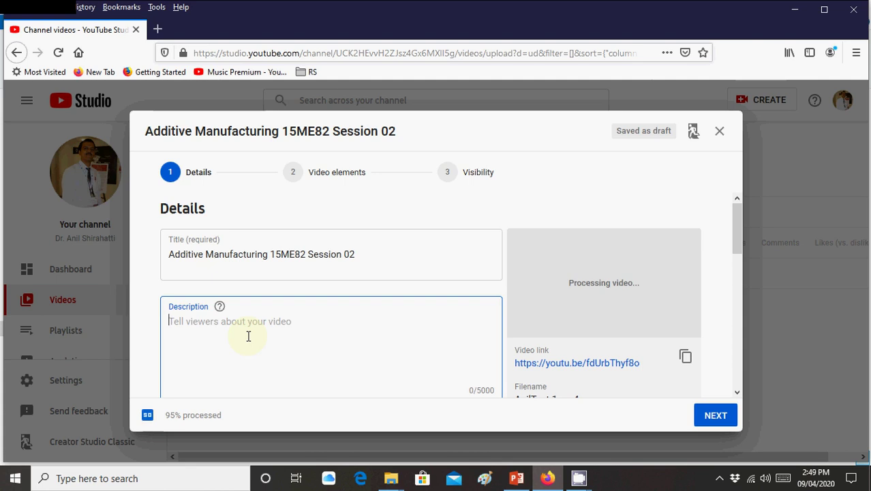
{"action": "type", "text": "Lecturer on Additve"}
{"action": "key", "text": "BackSpace"}
{"action": "key", "text": "BackSpace"}
{"action": "key", "text": "BackSpace"}
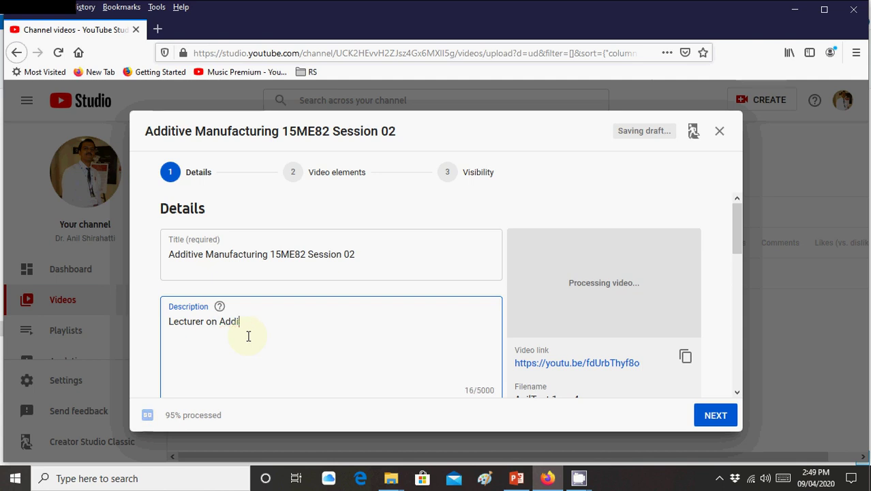
{"action": "type", "text": "tive "}
{"action": "type", "text": "Manufacturing - "}
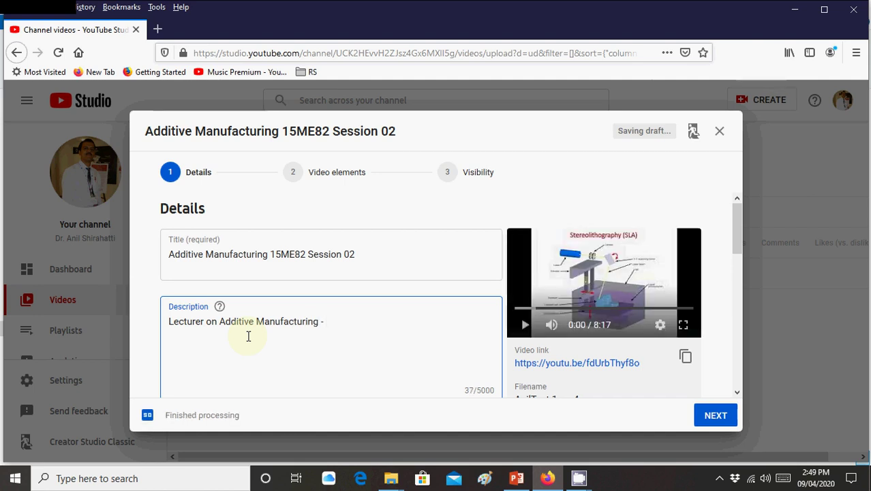
{"action": "type", "text": "SLA"}
{"action": "type", "text": ", "}
{"action": "type", "text": ".....  "}
{"action": "type", "text": "Thanks"}
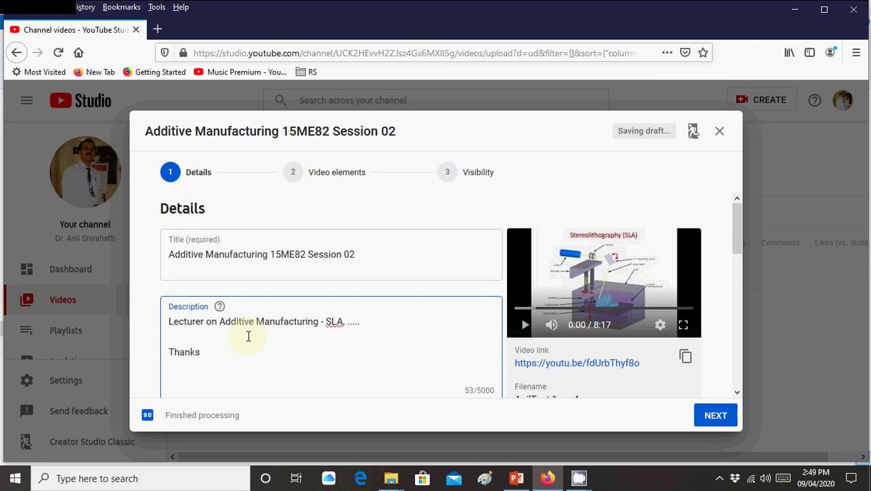
Replace 'Thanks' with 'Source of part of video is from' plus the pasted YouTube link
{"action": "key", "text": "BackSpace"}
{"action": "key", "text": "BackSpace"}
{"action": "key", "text": "BackSpace"}
{"action": "key", "text": "BackSpace"}
{"action": "type", "text": "Sou"}
{"action": "type", "text": "part of video is from"}
{"action": "type", "text": "https://www.youtube.com/watch?v=NM55ct5Kwil&t=2s"}
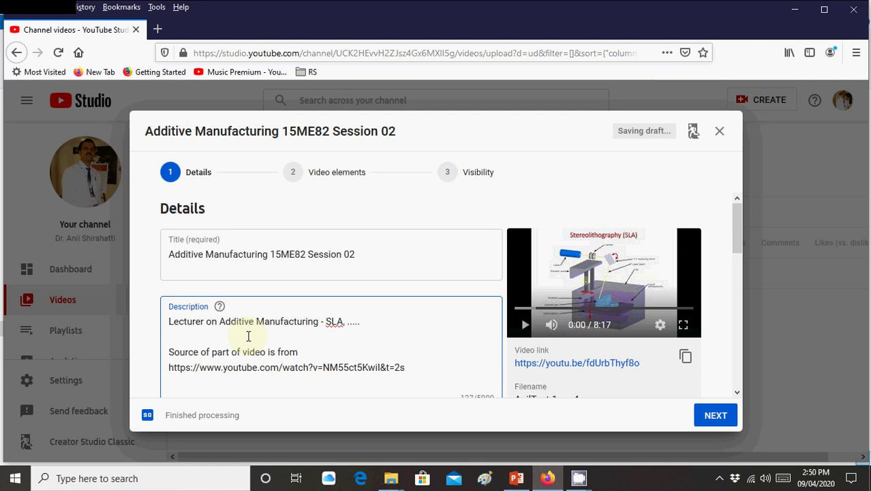
{"action": "scroll", "coordinate": [248, 335], "scroll_direction": "down", "scroll_amount": 3}
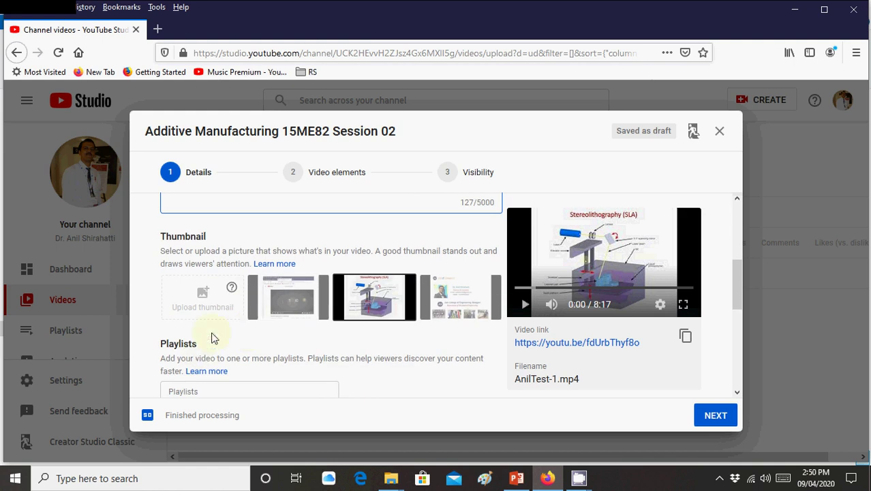
{"action": "scroll", "coordinate": [204, 351], "scroll_direction": "down", "scroll_amount": 3}
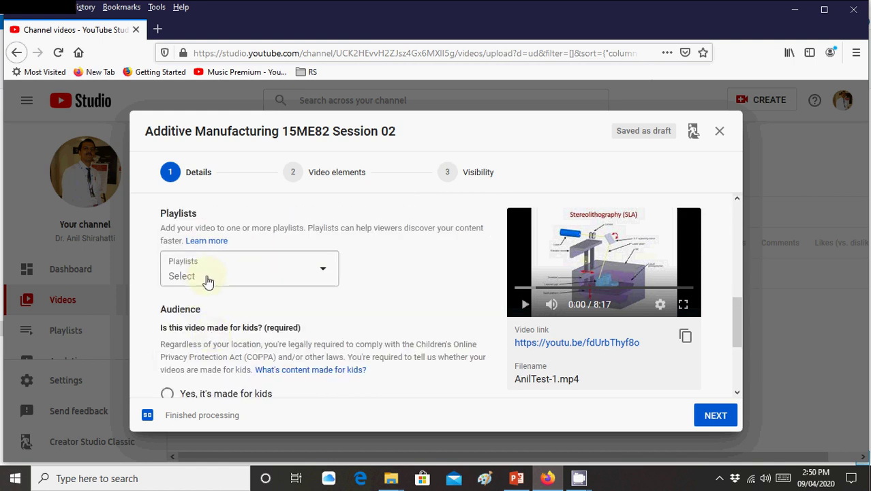
Leave playlists empty, mark the video not made for kids, and expand the extra options
{"action": "left_click", "coordinate": [209, 282]}
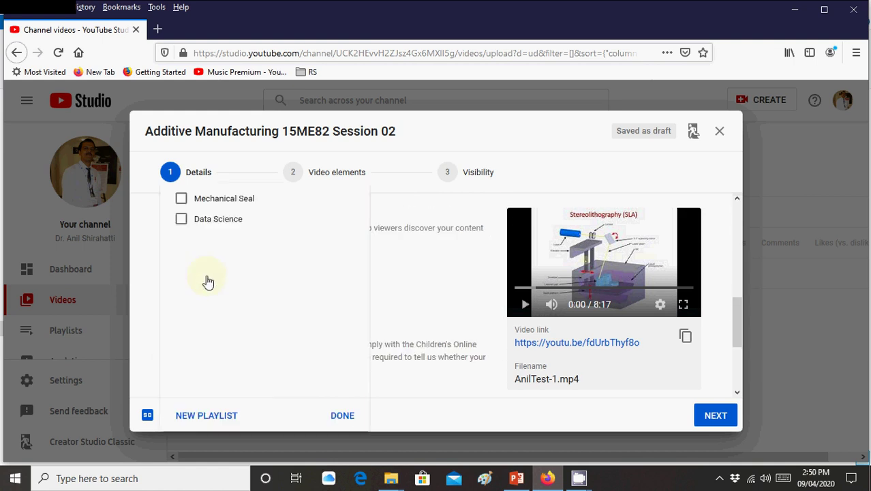
{"action": "left_click", "coordinate": [396, 298]}
{"action": "scroll", "coordinate": [396, 298], "scroll_direction": "down", "scroll_amount": 2}
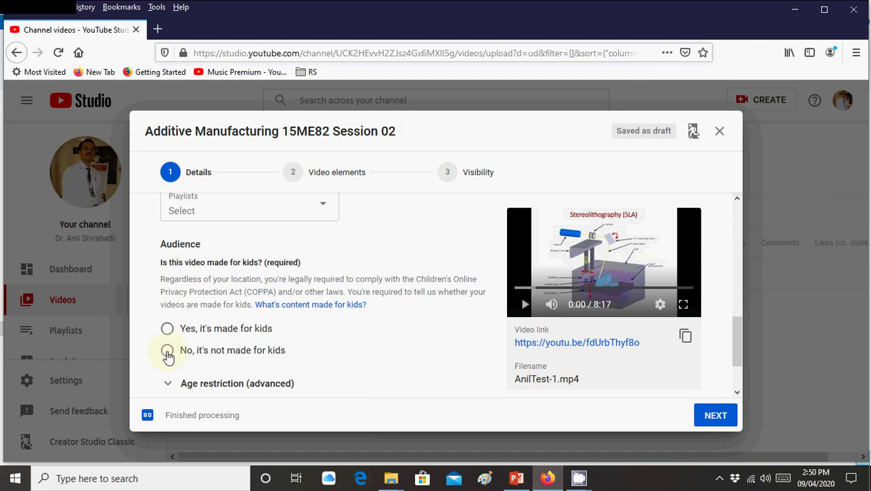
{"action": "left_click", "coordinate": [167, 353]}
{"action": "scroll", "coordinate": [327, 336], "scroll_direction": "down", "scroll_amount": 2}
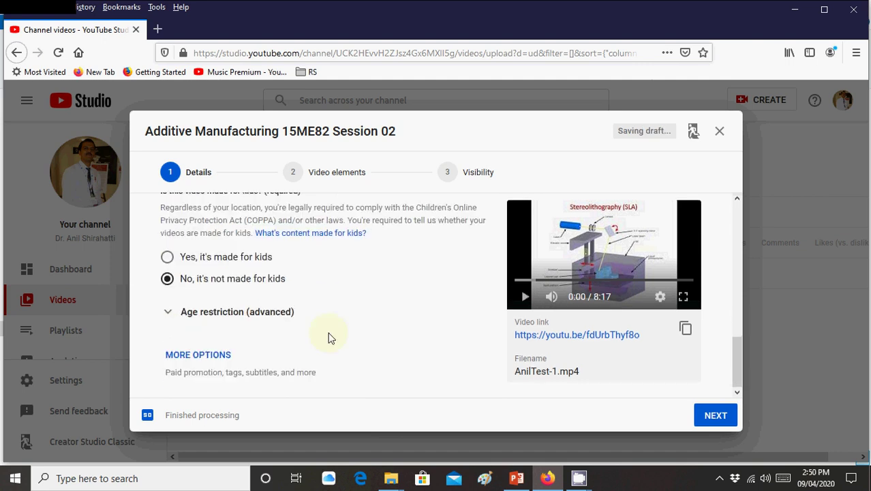
{"action": "left_click", "coordinate": [201, 361]}
{"action": "scroll", "coordinate": [272, 321], "scroll_direction": "down", "scroll_amount": 2}
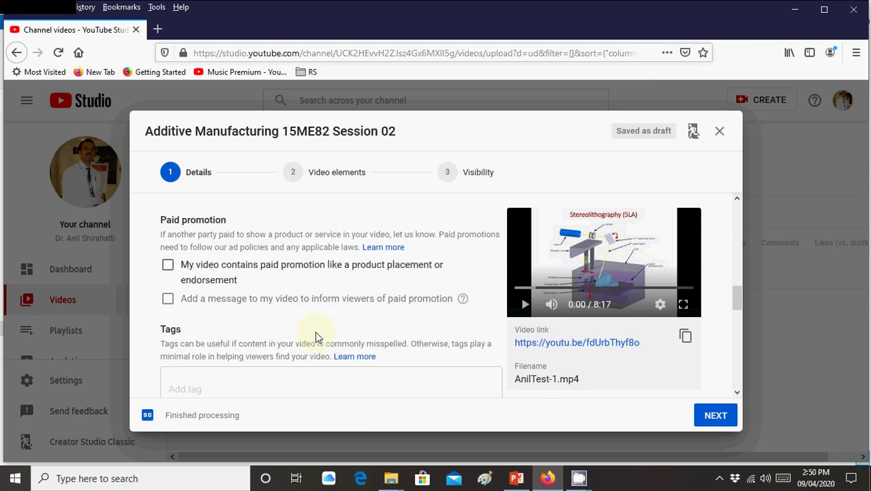
{"action": "scroll", "coordinate": [211, 376], "scroll_direction": "down", "scroll_amount": 2}
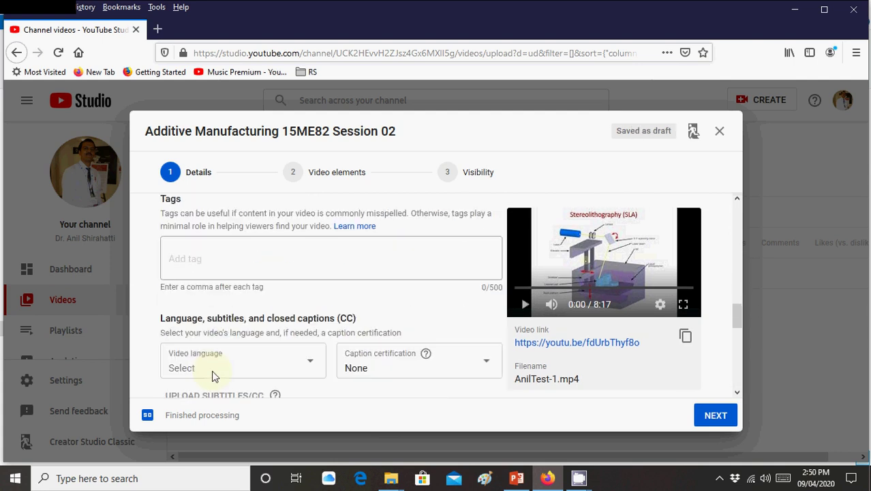
Enter the tags Additive Manufacturing, SLA and SLS
{"action": "left_click", "coordinate": [224, 264]}
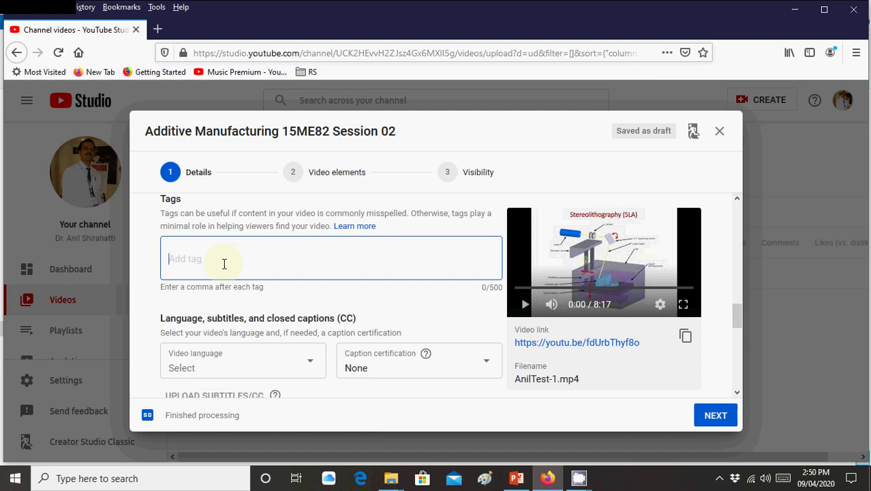
{"action": "type", "text": "Additve "}
{"action": "type", "text": "Manufacturing"}
{"action": "type", "text": ",SLA"}
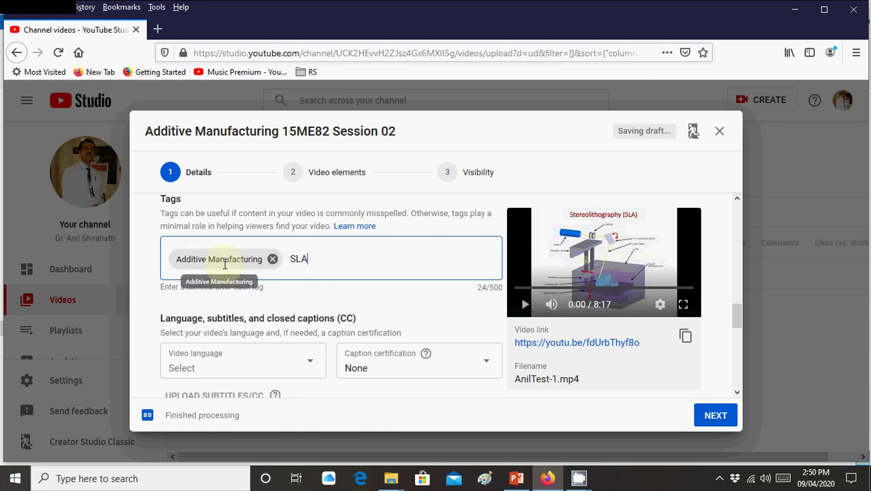
{"action": "type", "text": ","}
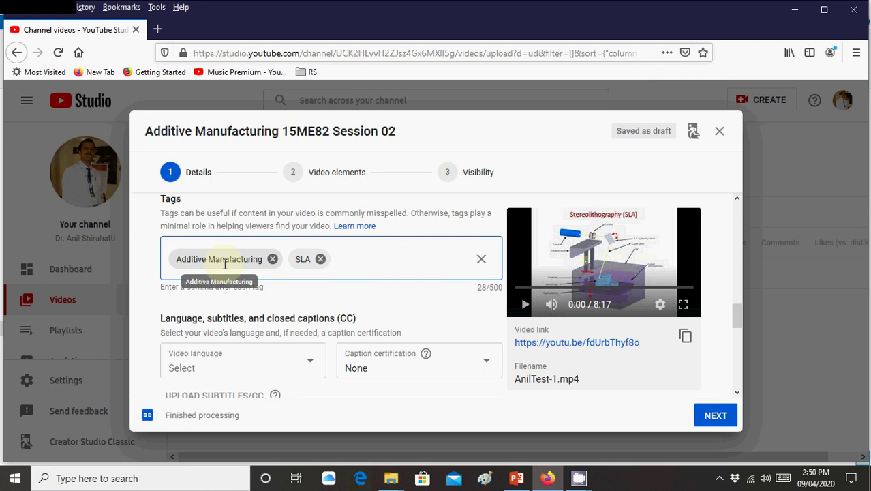
{"action": "type", "text": "SLS"}
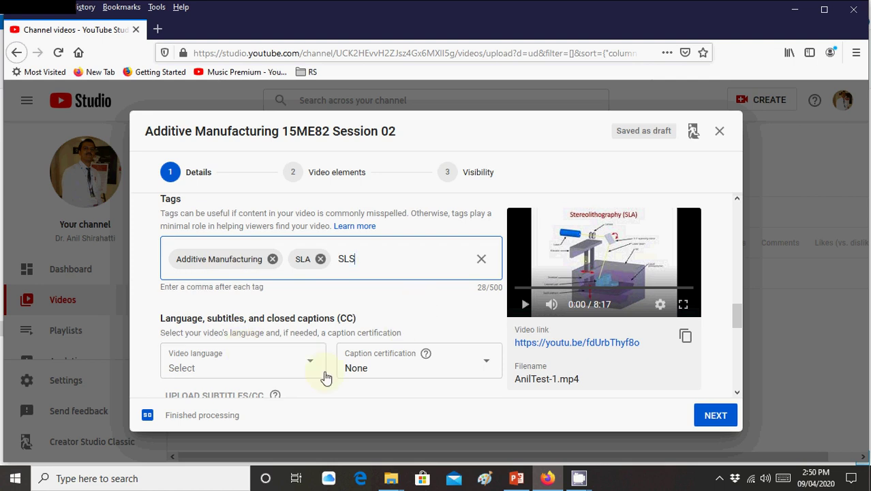
Confirm the SLS tag and set the video language to English
{"action": "left_click", "coordinate": [302, 369]}
{"action": "left_click", "coordinate": [288, 364]}
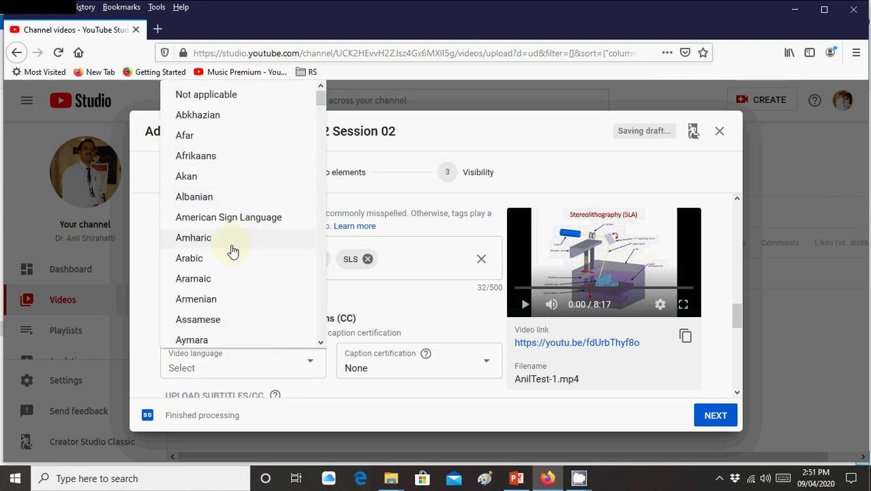
{"action": "scroll", "coordinate": [269, 217], "scroll_direction": "down", "scroll_amount": 4}
{"action": "scroll", "coordinate": [270, 219], "scroll_direction": "down", "scroll_amount": 1}
{"action": "scroll", "coordinate": [271, 217], "scroll_direction": "down", "scroll_amount": 5}
{"action": "scroll", "coordinate": [252, 197], "scroll_direction": "down", "scroll_amount": 2}
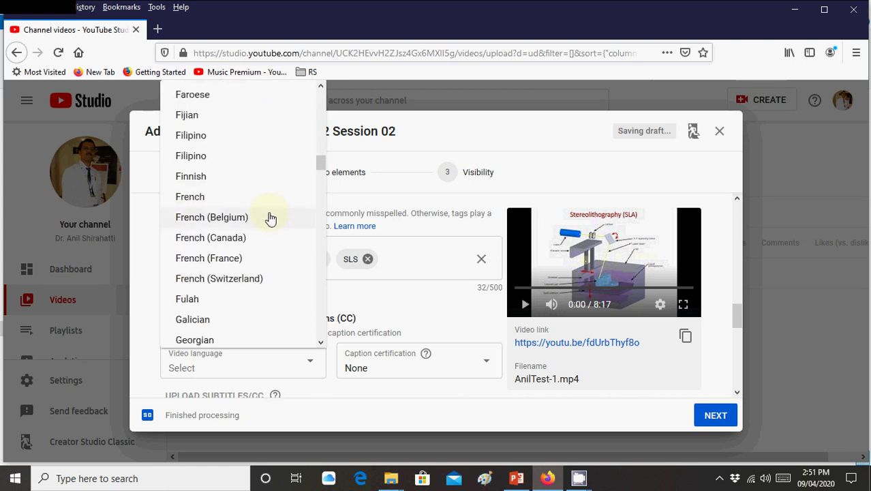
{"action": "scroll", "coordinate": [235, 171], "scroll_direction": "up", "scroll_amount": 2}
{"action": "scroll", "coordinate": [240, 167], "scroll_direction": "up", "scroll_amount": 1}
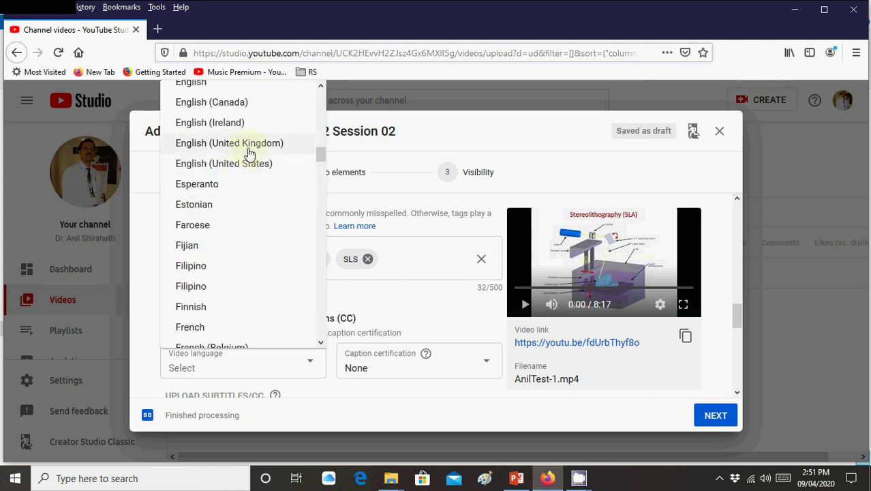
{"action": "left_click", "coordinate": [263, 85]}
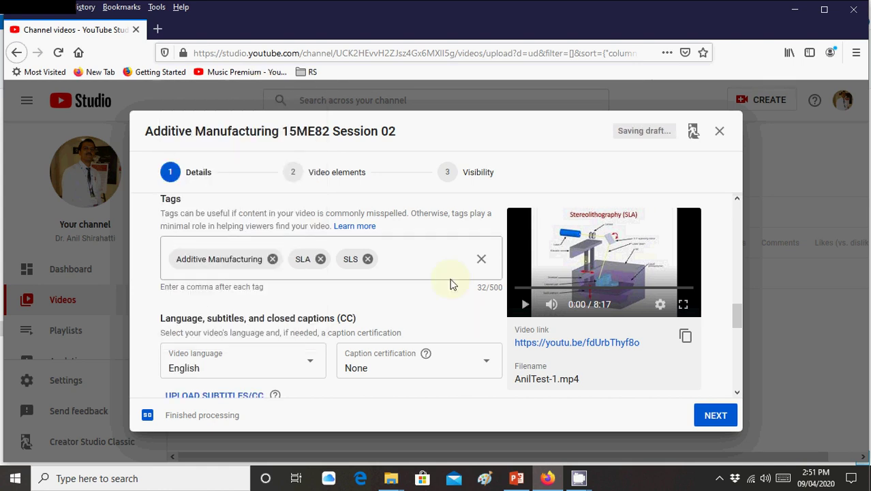
Review the remaining Details fields and continue to the Video elements step
{"action": "scroll", "coordinate": [449, 284], "scroll_direction": "down", "scroll_amount": 2}
{"action": "scroll", "coordinate": [451, 284], "scroll_direction": "down", "scroll_amount": 3}
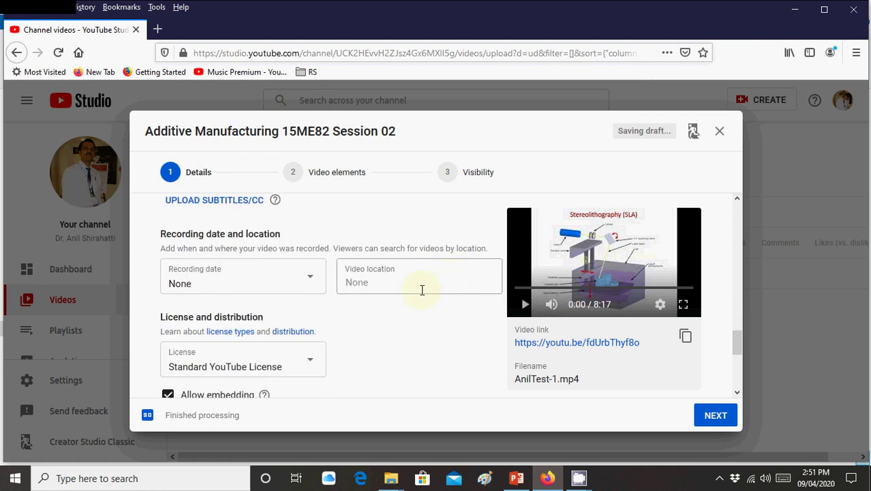
{"action": "scroll", "coordinate": [382, 328], "scroll_direction": "down", "scroll_amount": 3}
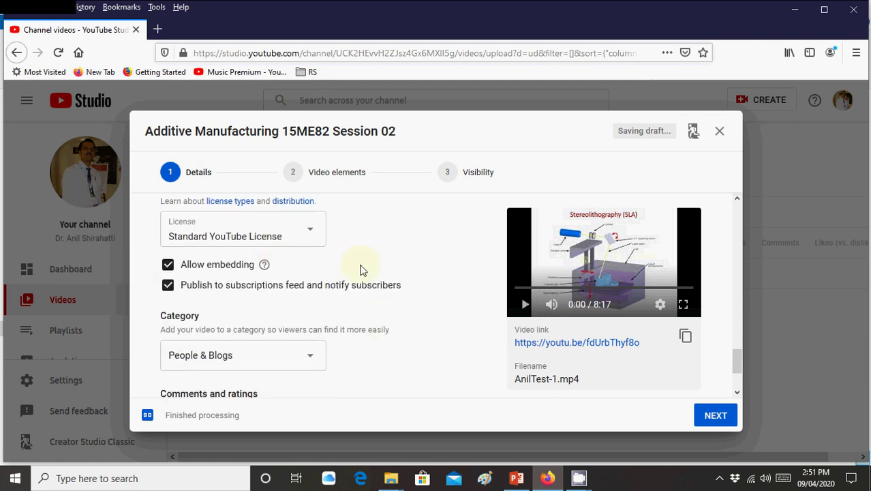
{"action": "scroll", "coordinate": [344, 305], "scroll_direction": "down", "scroll_amount": 2}
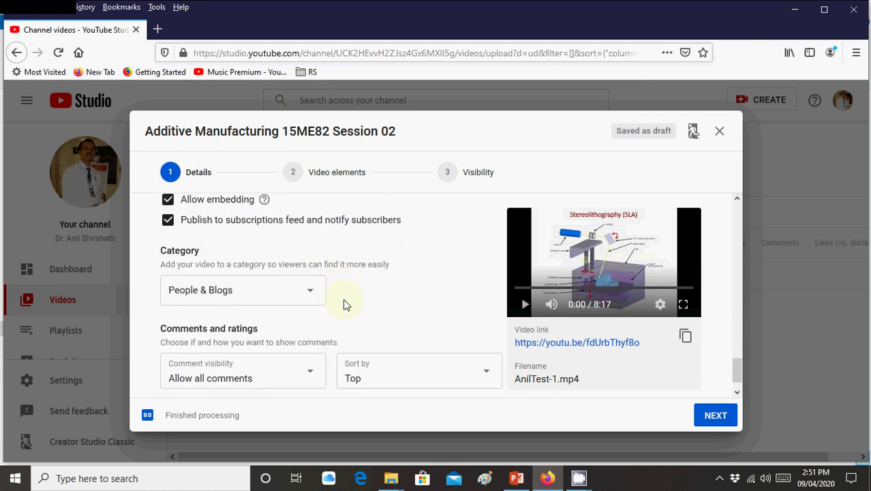
{"action": "scroll", "coordinate": [344, 305], "scroll_direction": "down", "scroll_amount": 1}
{"action": "left_click", "coordinate": [705, 418]}
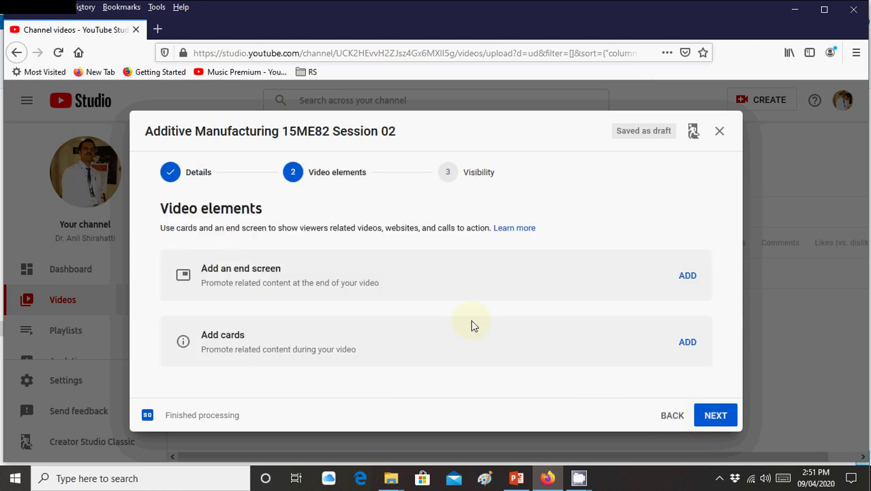
Skip end screens and cards and advance to the Visibility step
{"action": "left_click", "coordinate": [716, 417]}
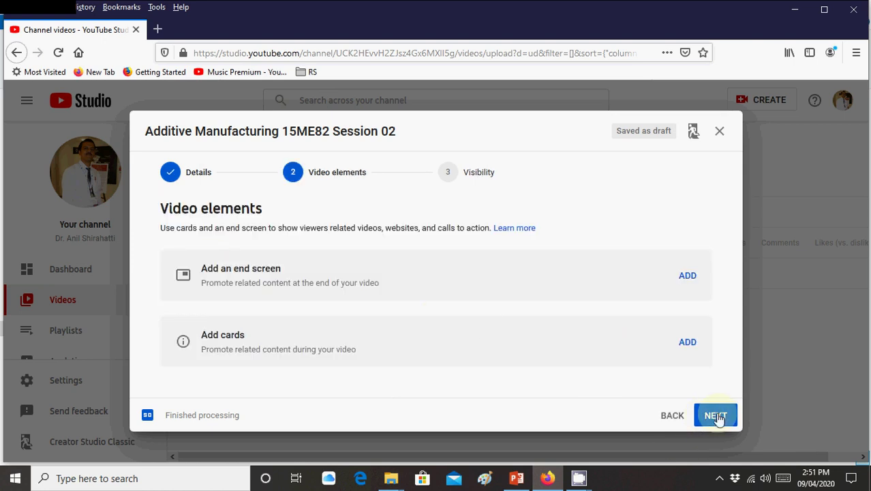
{"action": "left_click", "coordinate": [716, 416]}
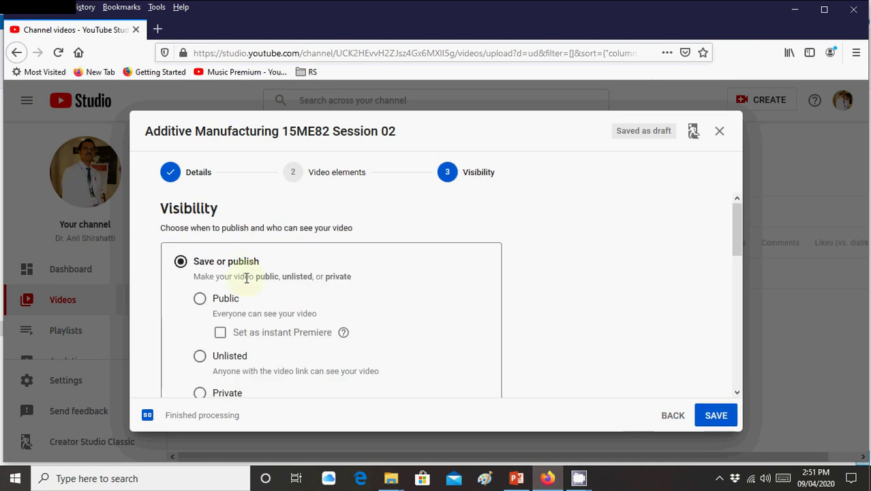
{"action": "scroll", "coordinate": [354, 269], "scroll_direction": "down", "scroll_amount": 3}
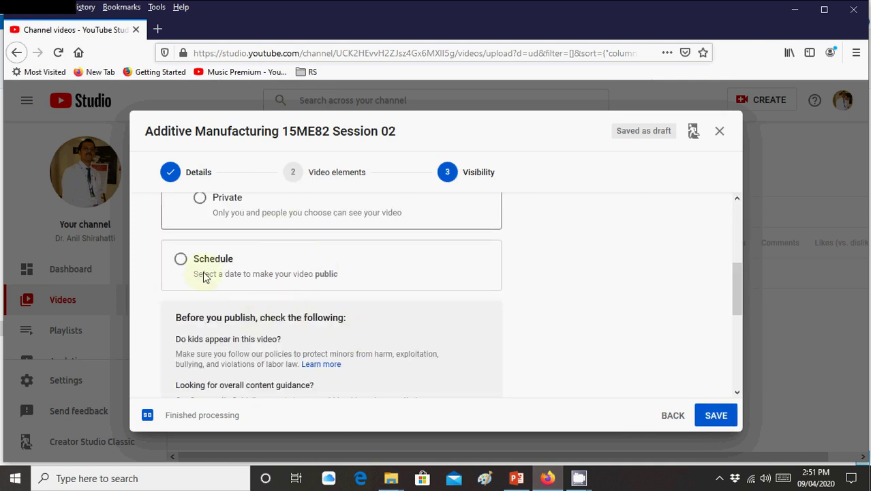
{"action": "scroll", "coordinate": [204, 286], "scroll_direction": "up", "scroll_amount": 3}
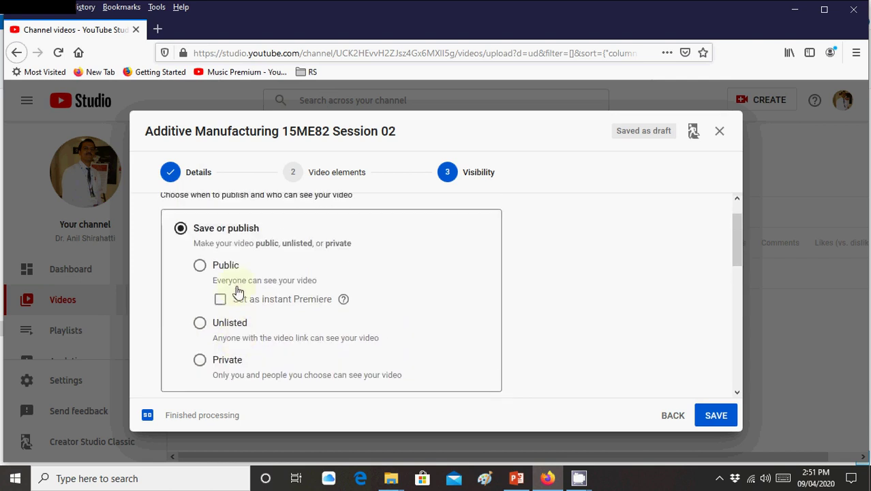
{"action": "scroll", "coordinate": [199, 310], "scroll_direction": "down", "scroll_amount": 2}
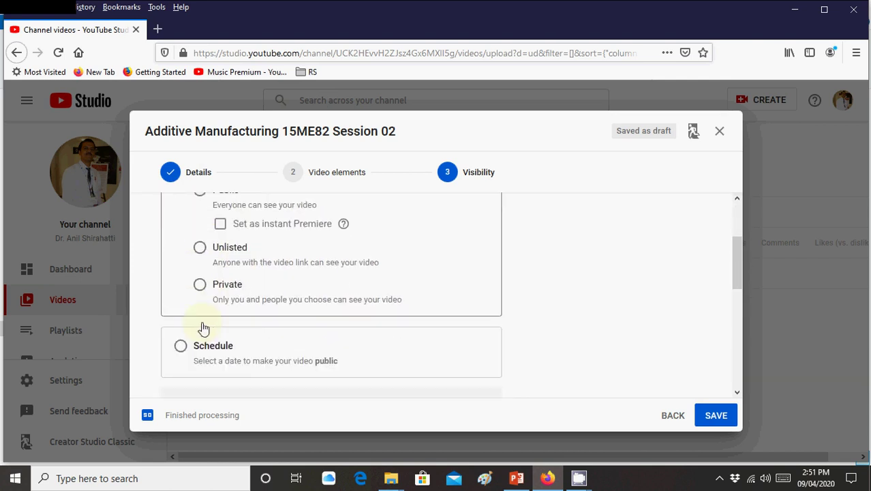
{"action": "scroll", "coordinate": [200, 327], "scroll_direction": "down", "scroll_amount": 2}
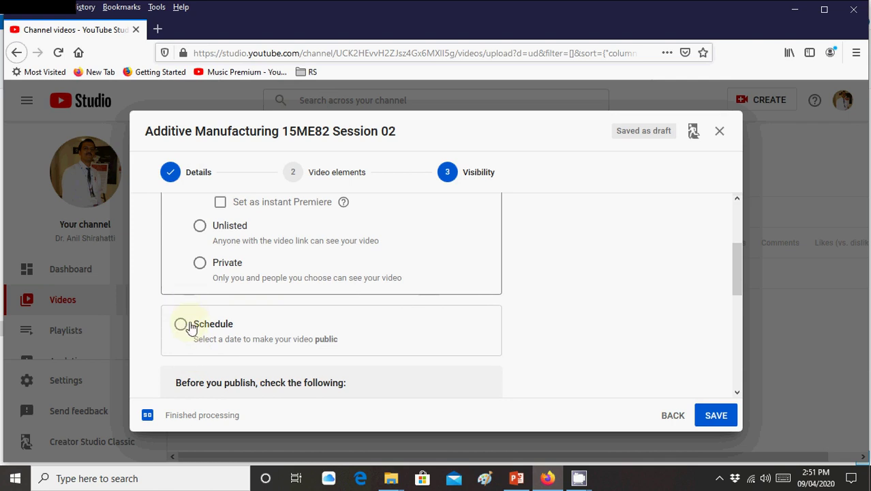
{"action": "scroll", "coordinate": [191, 327], "scroll_direction": "up", "scroll_amount": 1}
{"action": "scroll", "coordinate": [191, 327], "scroll_direction": "down", "scroll_amount": 9}
{"action": "scroll", "coordinate": [191, 327], "scroll_direction": "up", "scroll_amount": 6}
{"action": "scroll", "coordinate": [191, 327], "scroll_direction": "up", "scroll_amount": 7}
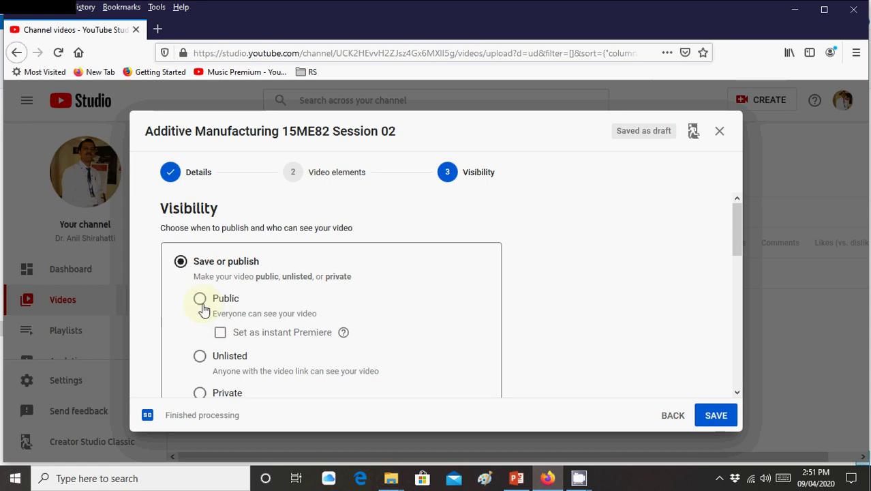
Set visibility to Public and publish the video
{"action": "left_click", "coordinate": [202, 306]}
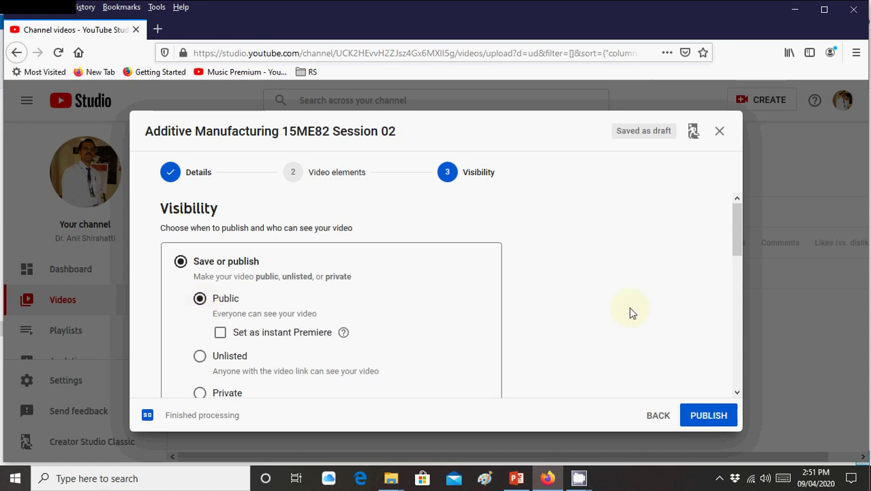
{"action": "scroll", "coordinate": [629, 307], "scroll_direction": "down", "scroll_amount": 5}
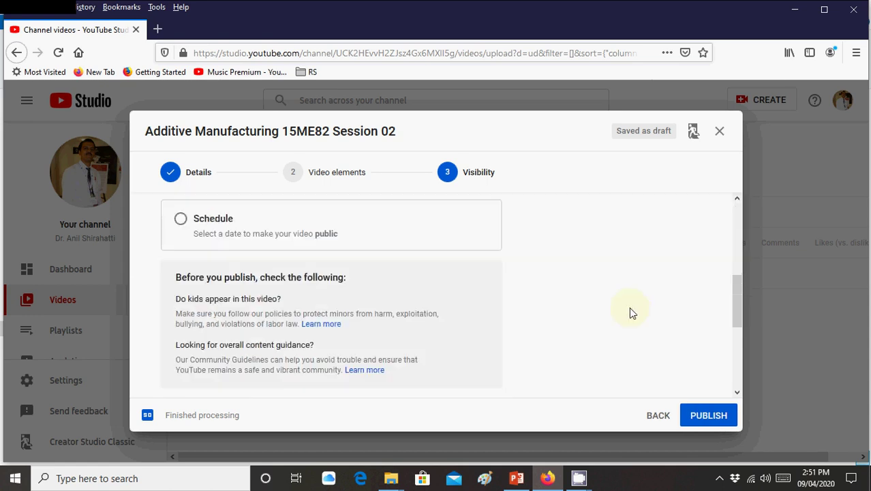
{"action": "left_click", "coordinate": [709, 415]}
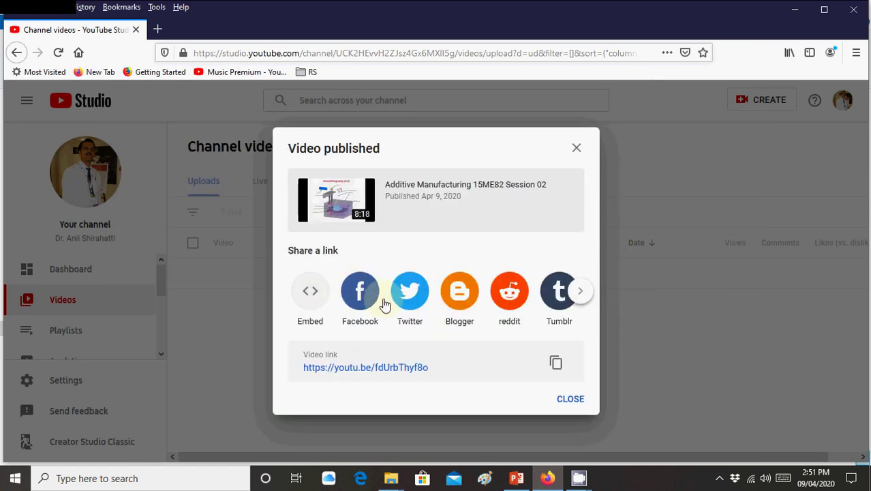
Browse the extra share destinations, then close the Video published dialog to return to Channel videos
{"action": "left_click", "coordinate": [580, 292]}
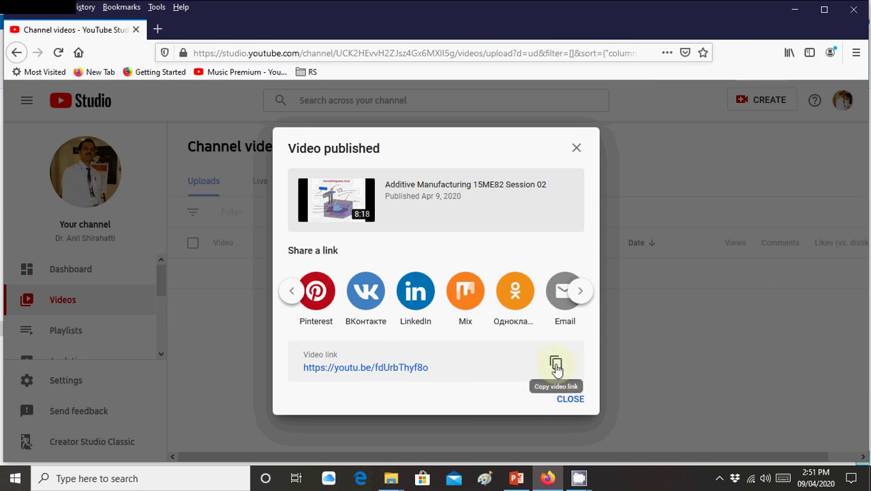
{"action": "left_click", "coordinate": [562, 400]}
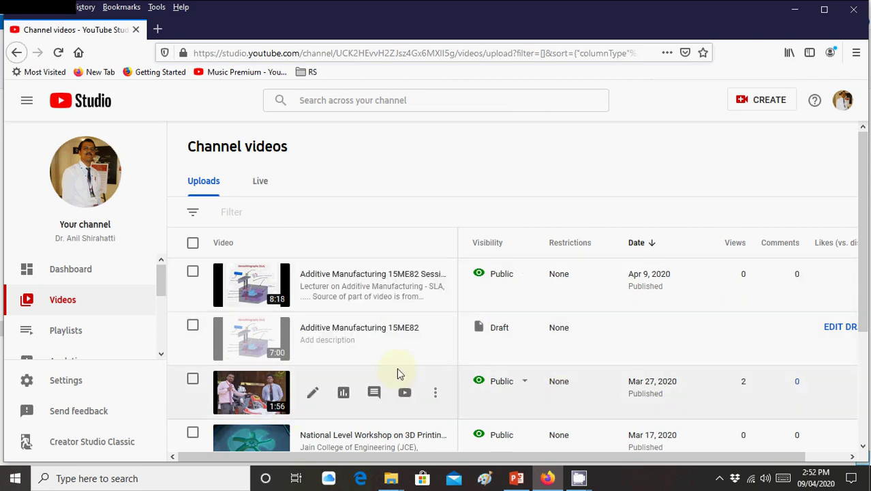
{"action": "scroll", "coordinate": [398, 374], "scroll_direction": "down", "scroll_amount": 2}
{"action": "scroll", "coordinate": [398, 368], "scroll_direction": "down", "scroll_amount": 2}
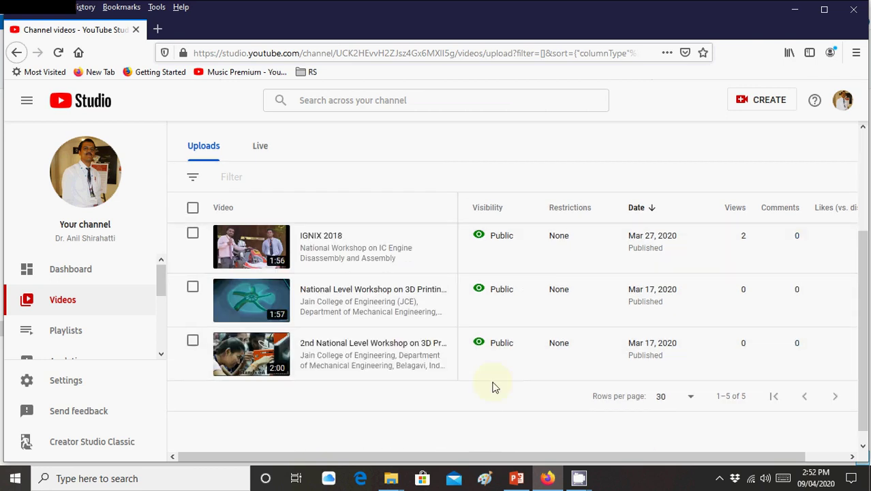
{"action": "scroll", "coordinate": [401, 334], "scroll_direction": "up", "scroll_amount": 2}
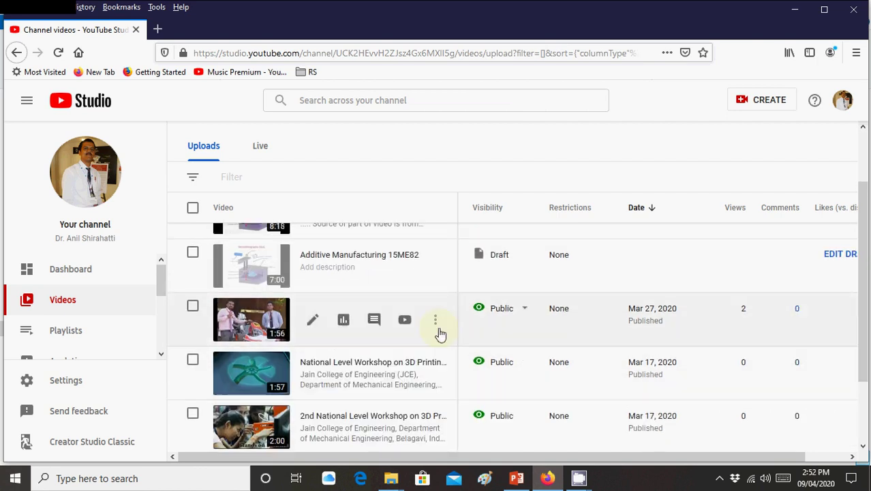
{"action": "scroll", "coordinate": [447, 321], "scroll_direction": "up", "scroll_amount": 2}
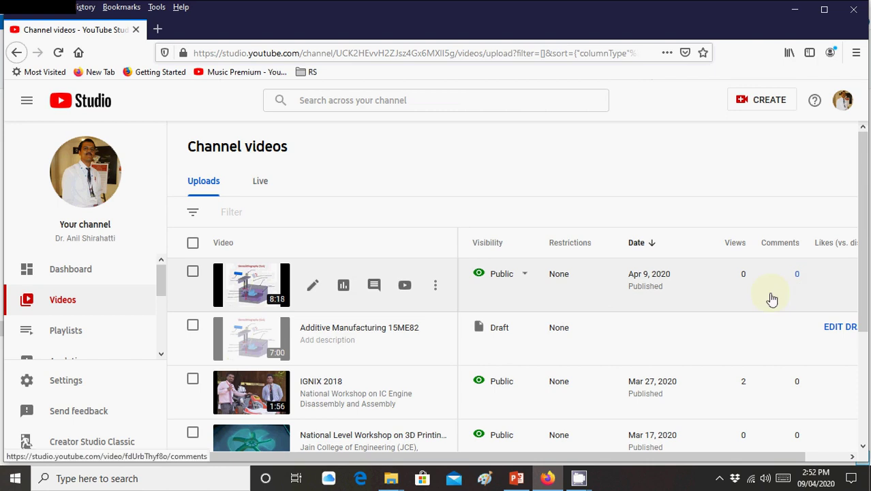
Restore the CamStudio recorder window from the taskbar over YouTube Studio
{"action": "mouse_move", "coordinate": [579, 477]}
{"action": "left_click", "coordinate": [507, 426]}
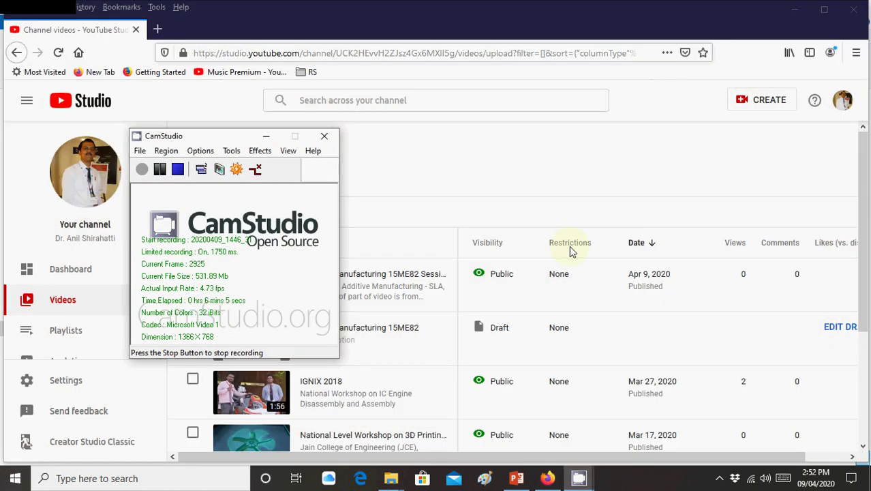